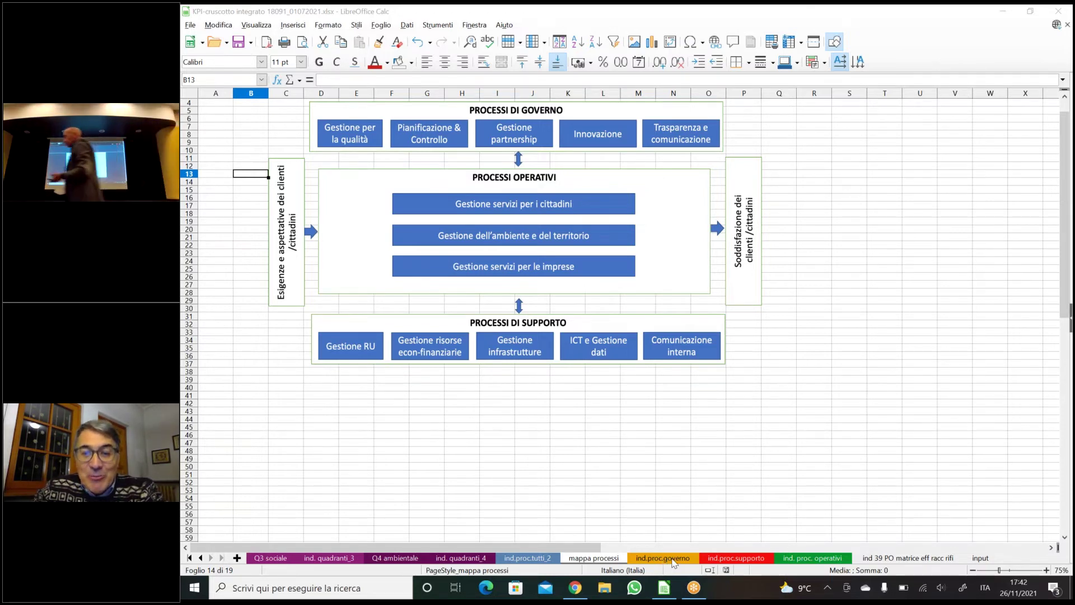
- Open the ind.proc.governo sheet and look through its list of governance process indicators
click(674, 561)
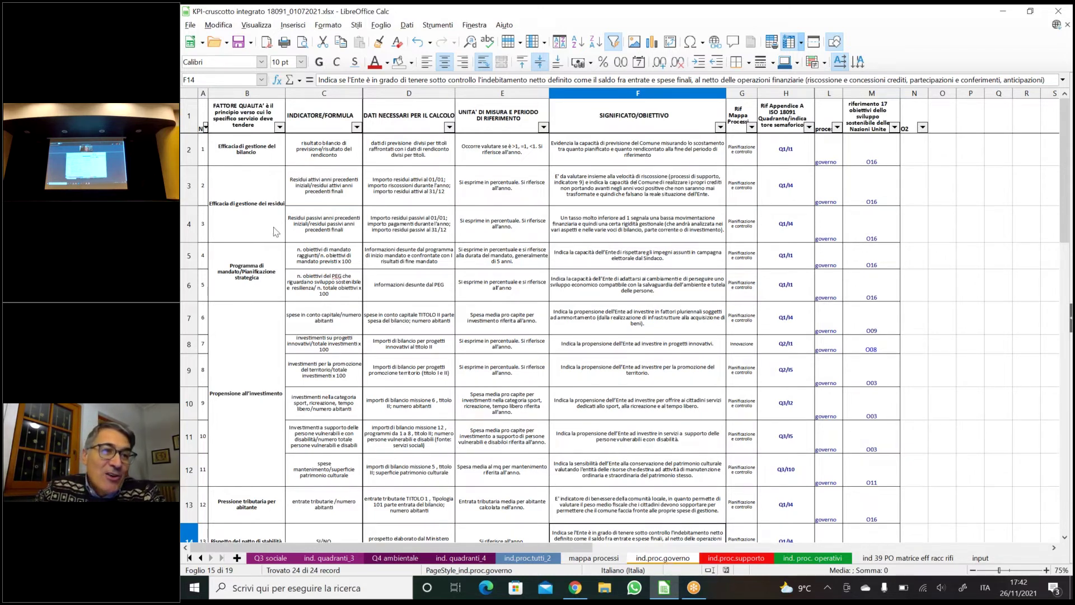
scroll(272, 217, down, 5)
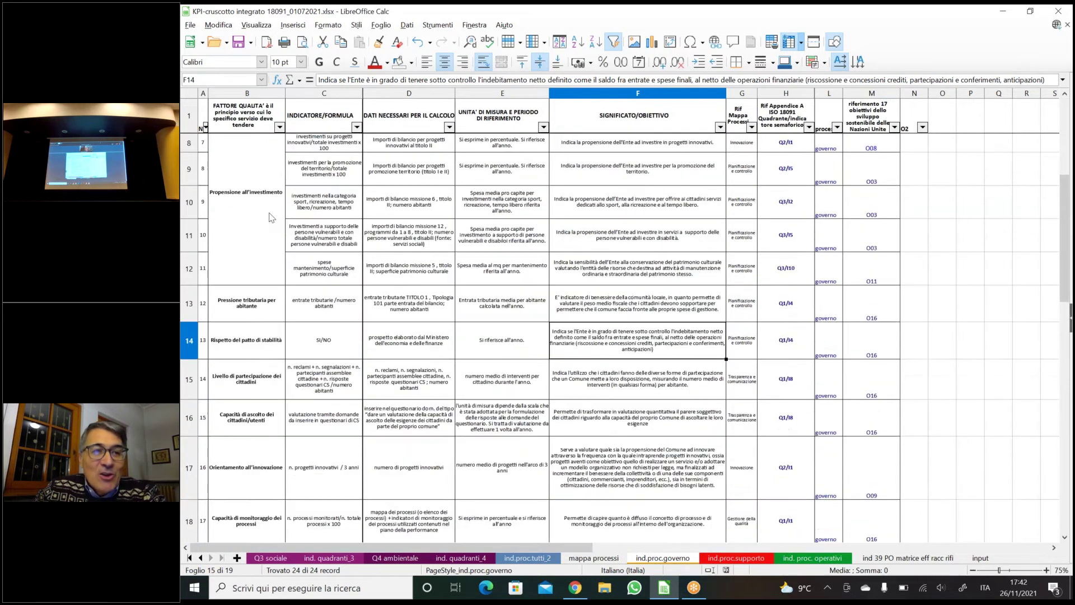
scroll(307, 263, up, 3)
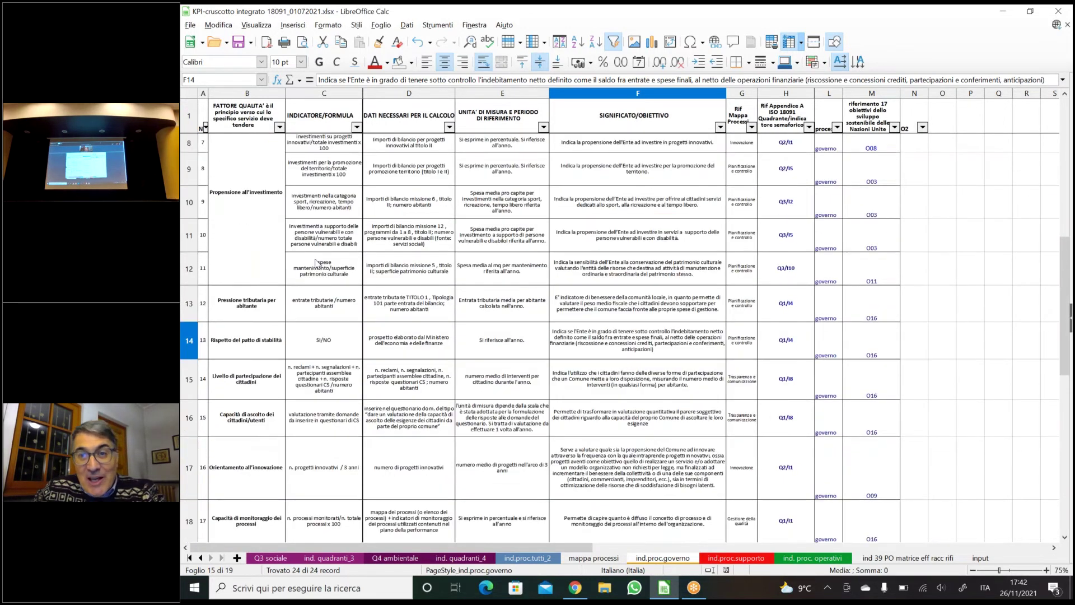
scroll(316, 263, up, 2)
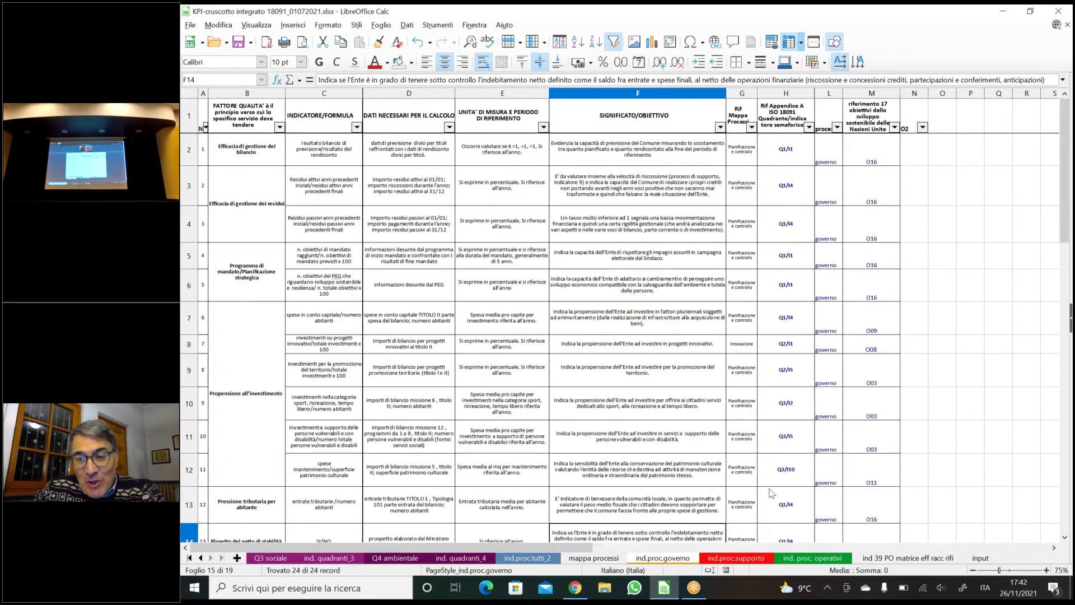
- Open the ind.proc.supporto sheet and look through the support process indicators down to the end of the list
click(745, 560)
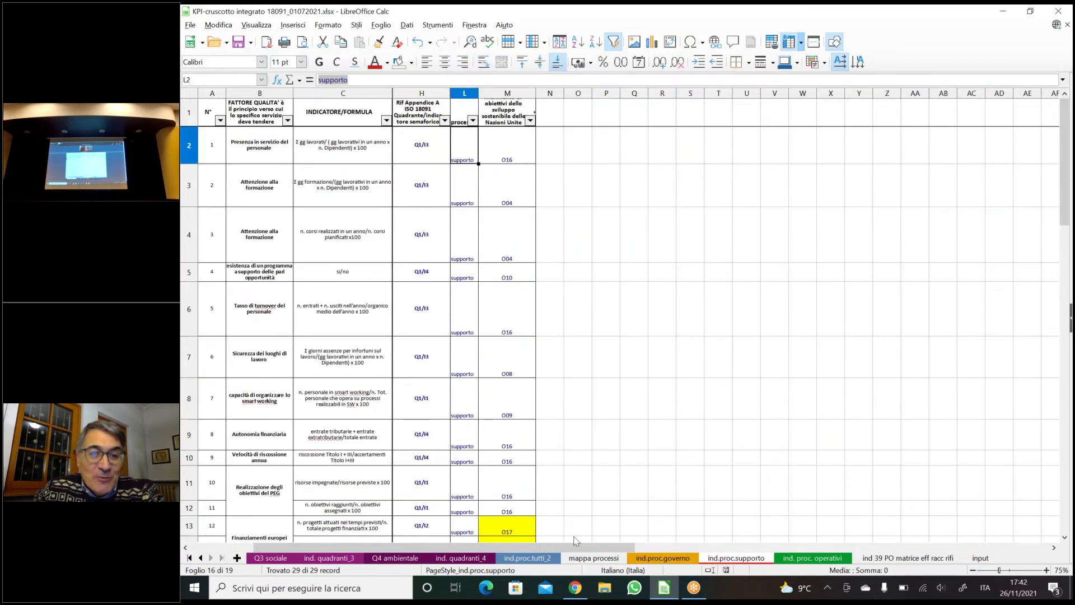
drag(576, 542, 513, 542)
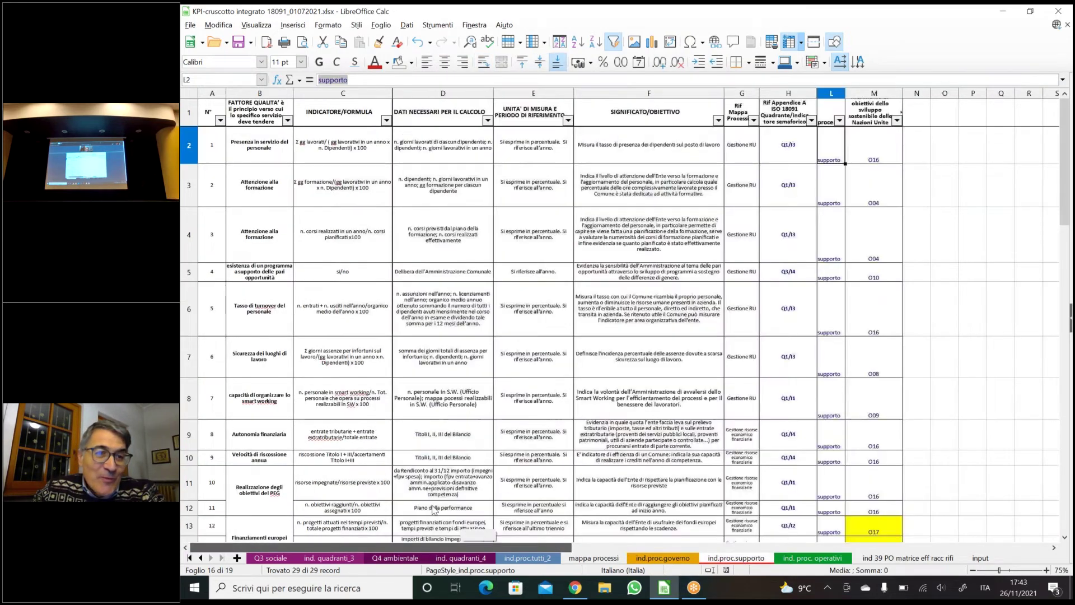
scroll(440, 438, down, 10)
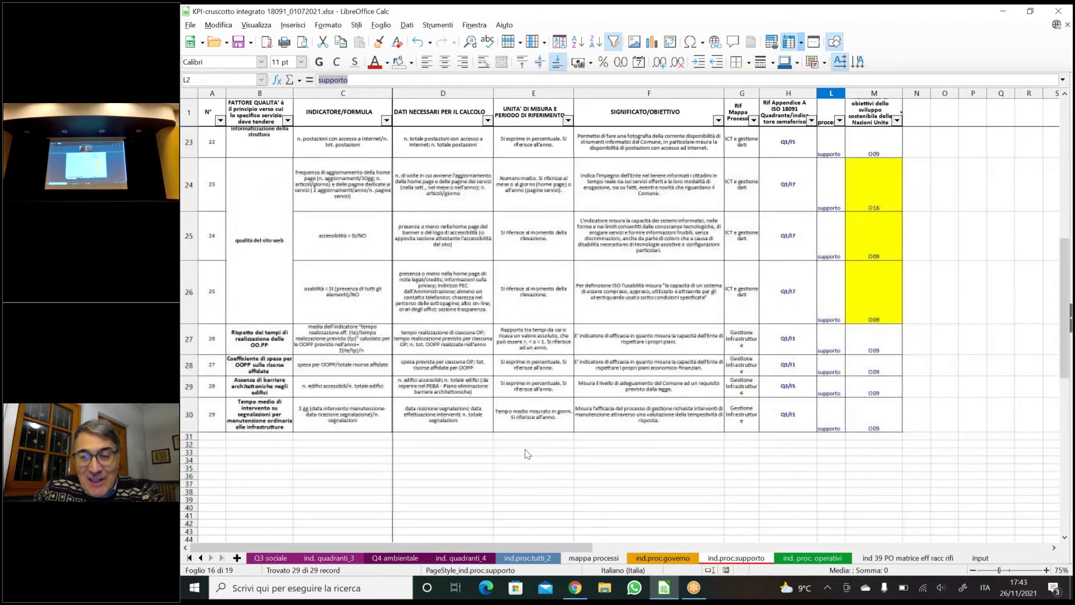
- On the ind. proc. operativi sheet, follow the Q3/I10 link of indicator 22 to its entry in the Q3 sociale sheet
click(818, 559)
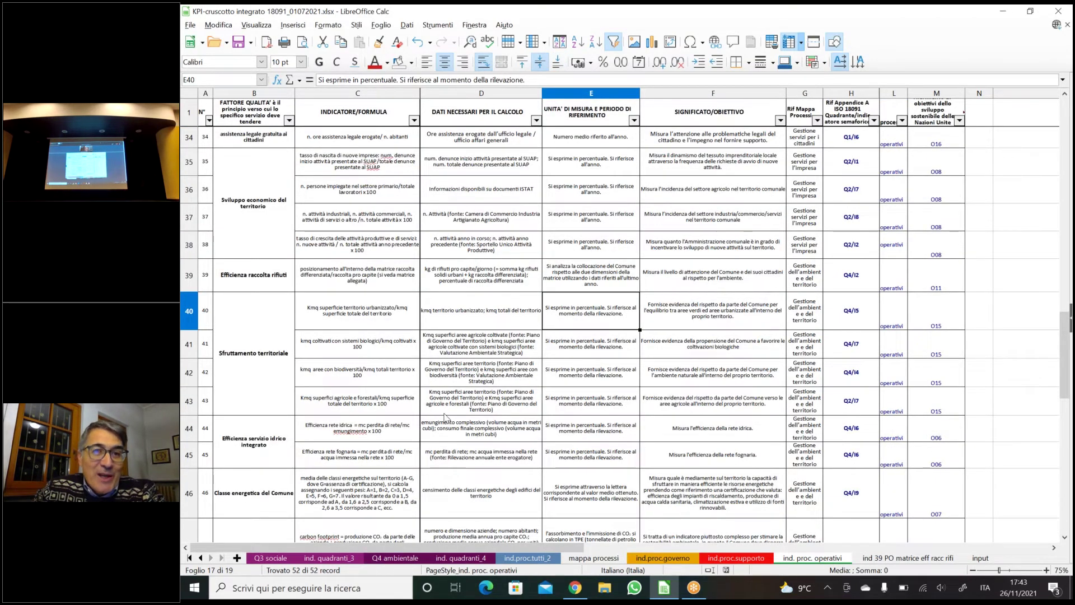
scroll(445, 417, up, 4)
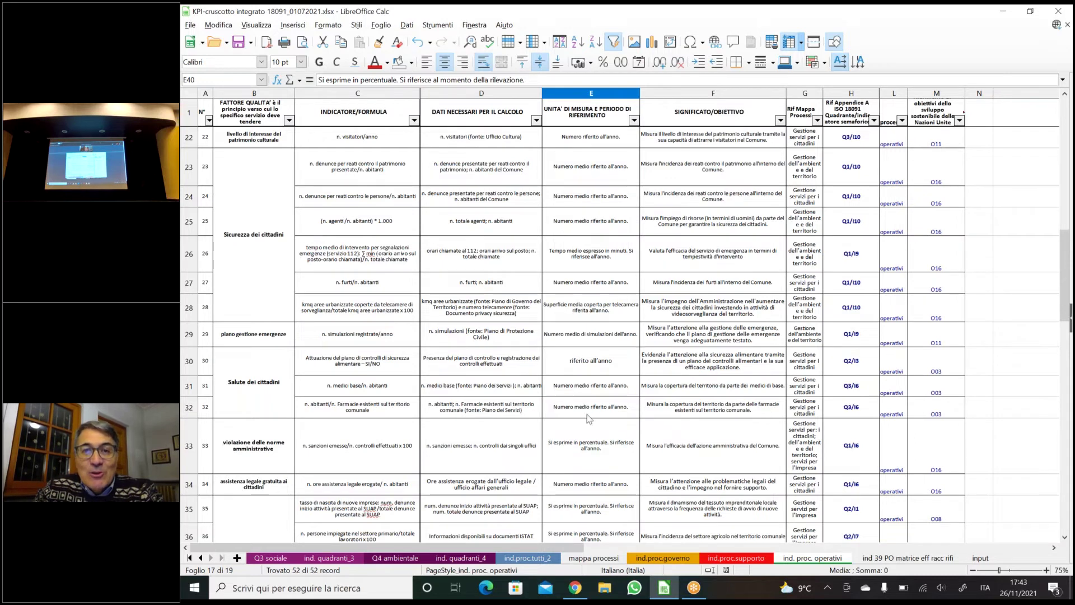
drag(573, 549, 629, 529)
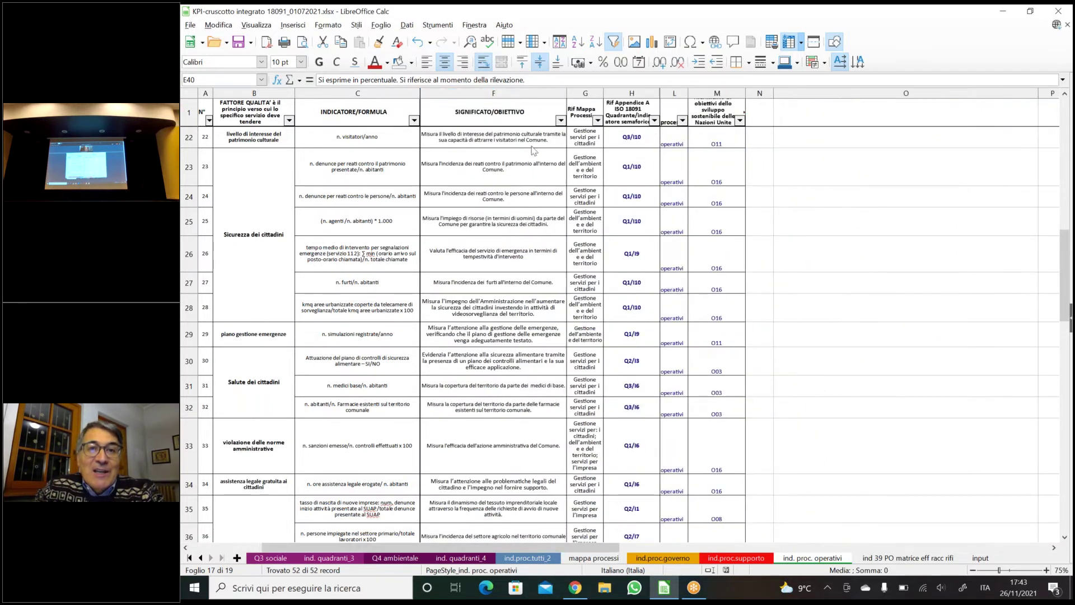
ctrl+click(631, 137)
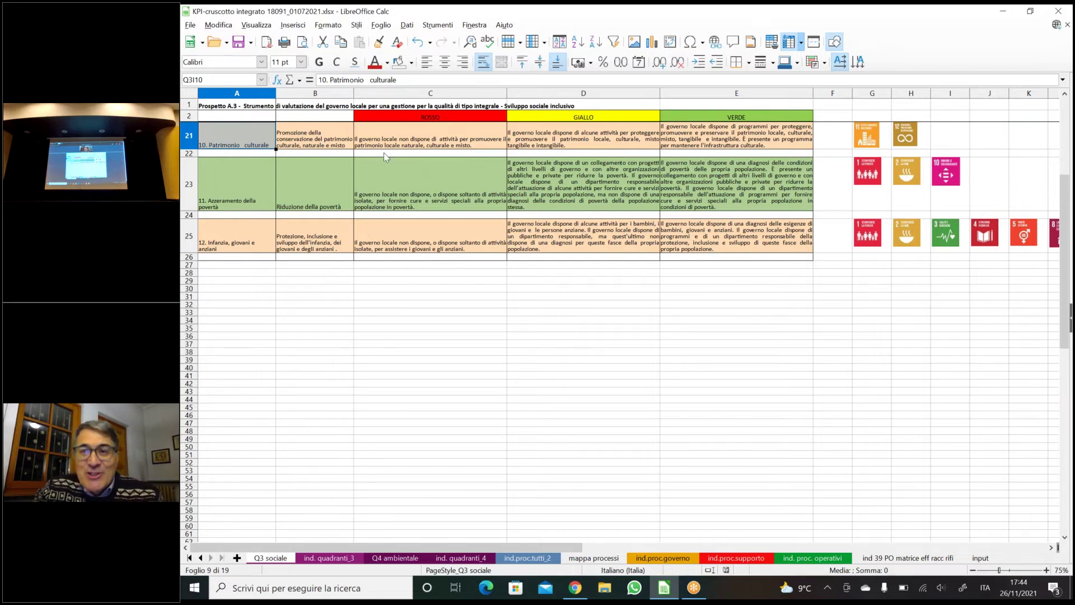
- Open the ind. quadranti_3 sheet, view its indicators from the Dettaglio column, and bring the earlier quadrant sheets within reach
click(341, 558)
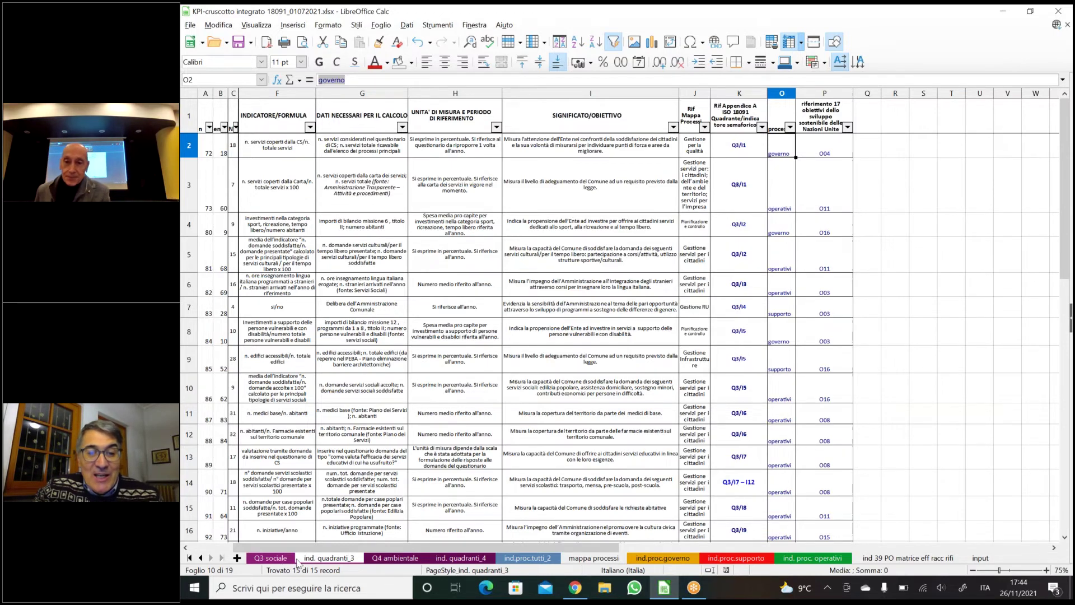
click(219, 547)
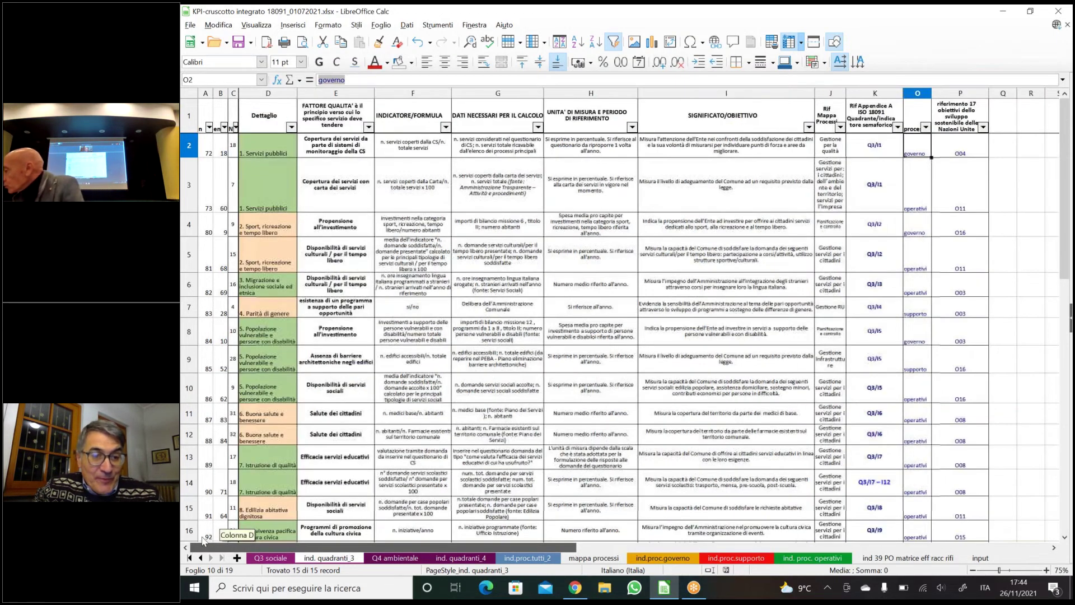
click(200, 557)
click(201, 557)
click(200, 557)
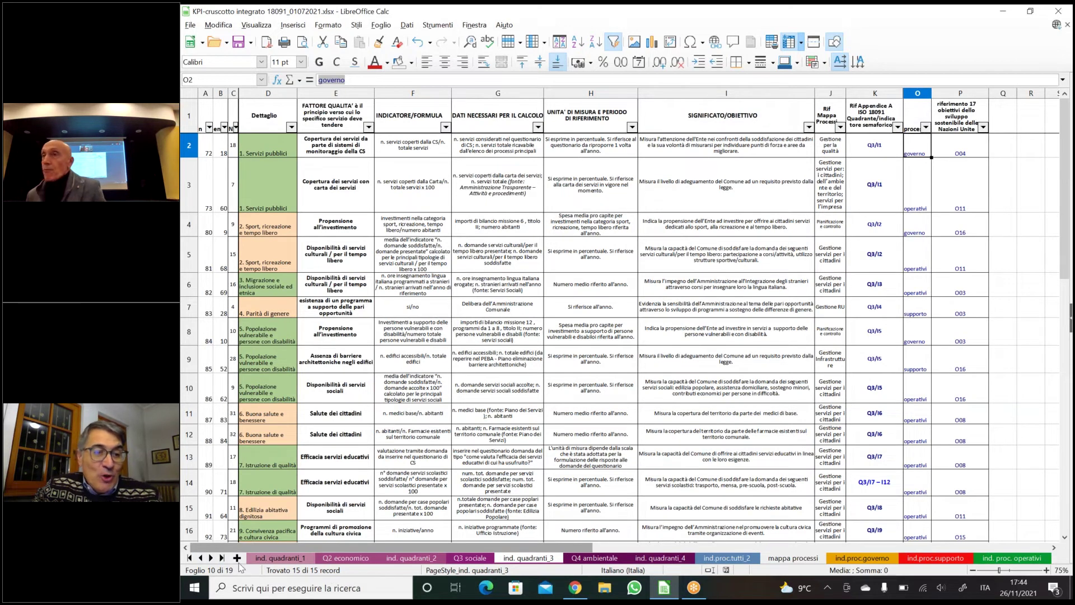
click(200, 558)
click(200, 558)
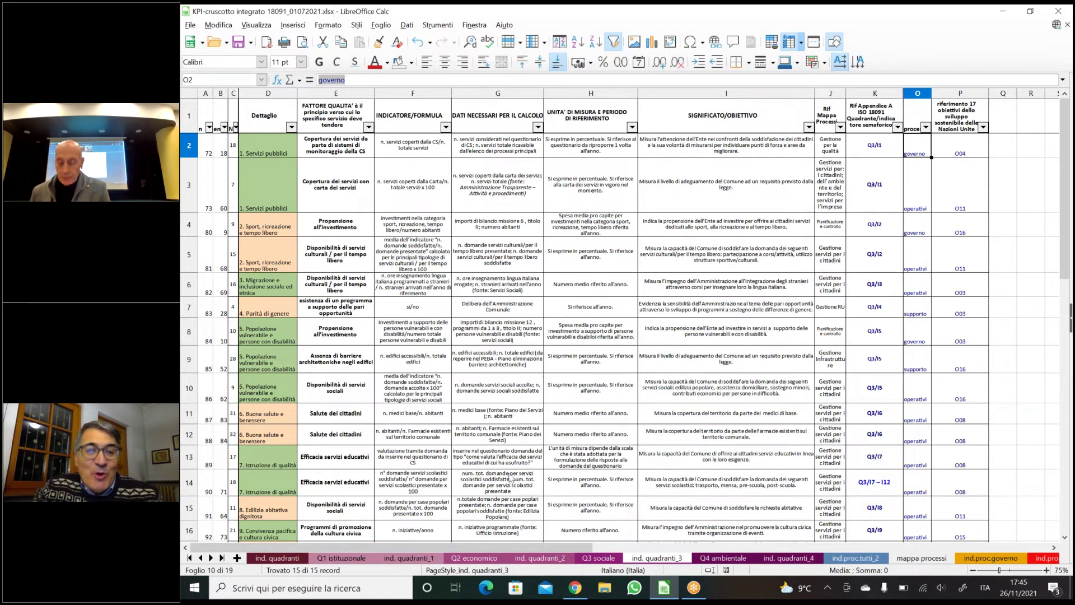
- Follow the "operativi" process link in cell O5 of ind. quadranti_3 to the matching cultural services indicator
drag(495, 546, 607, 460)
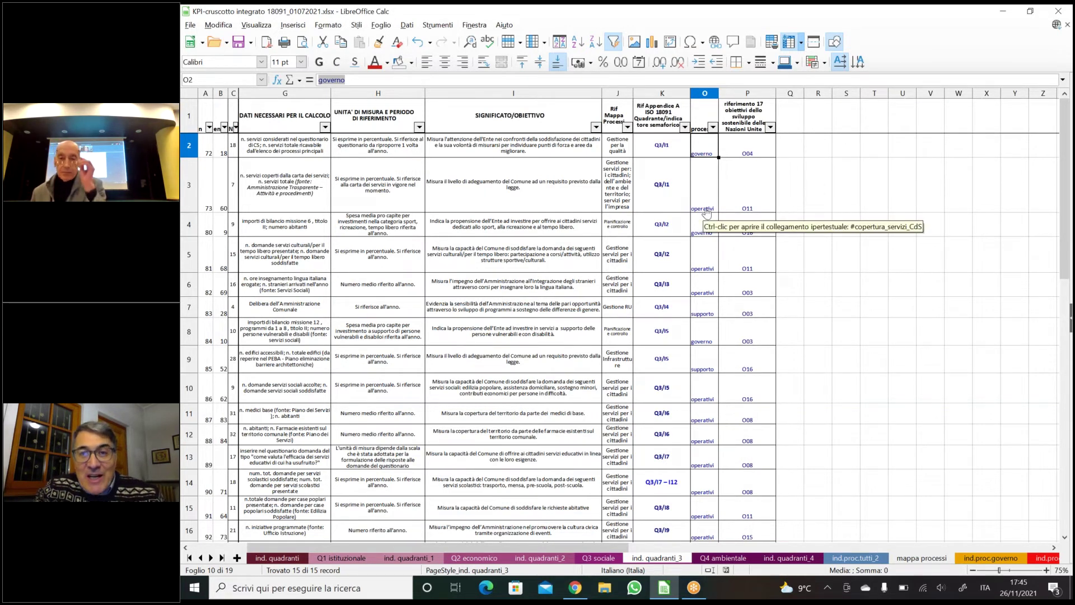
shift+click(706, 210)
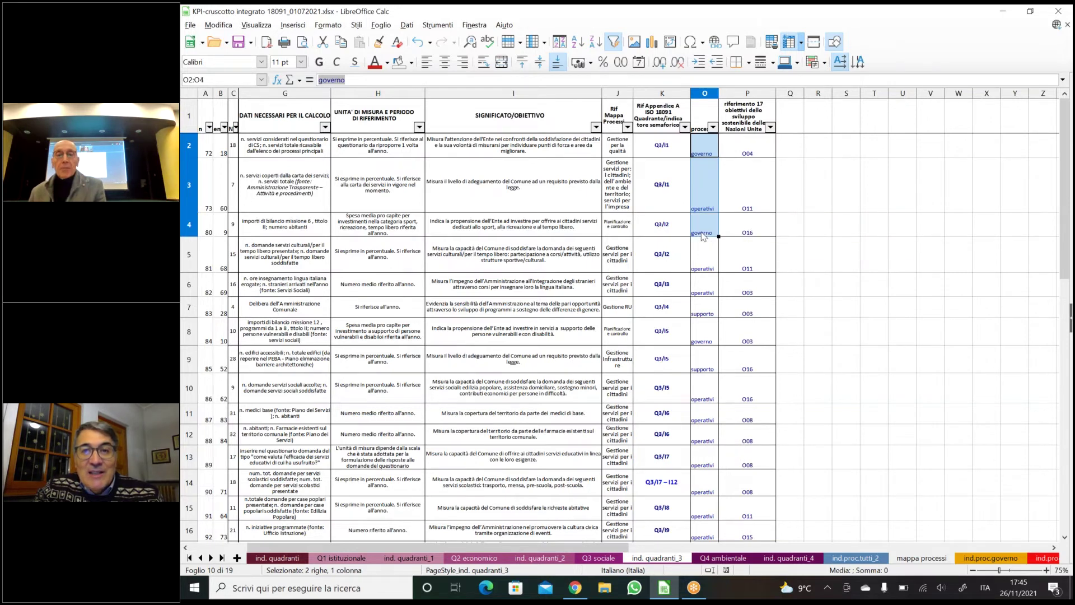
click(699, 241)
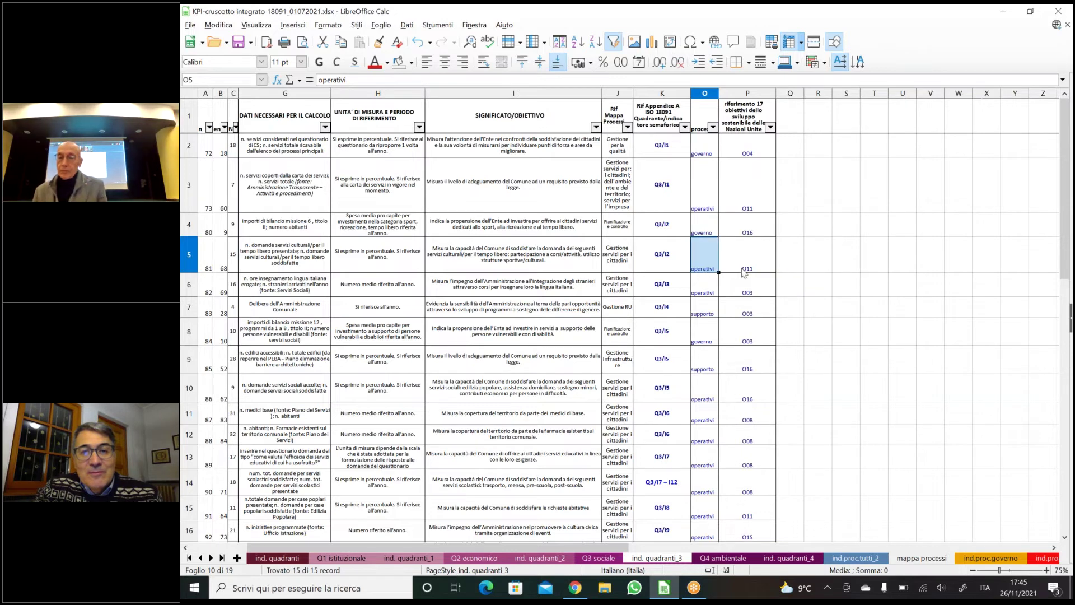
key(shift+Right)
click(711, 271)
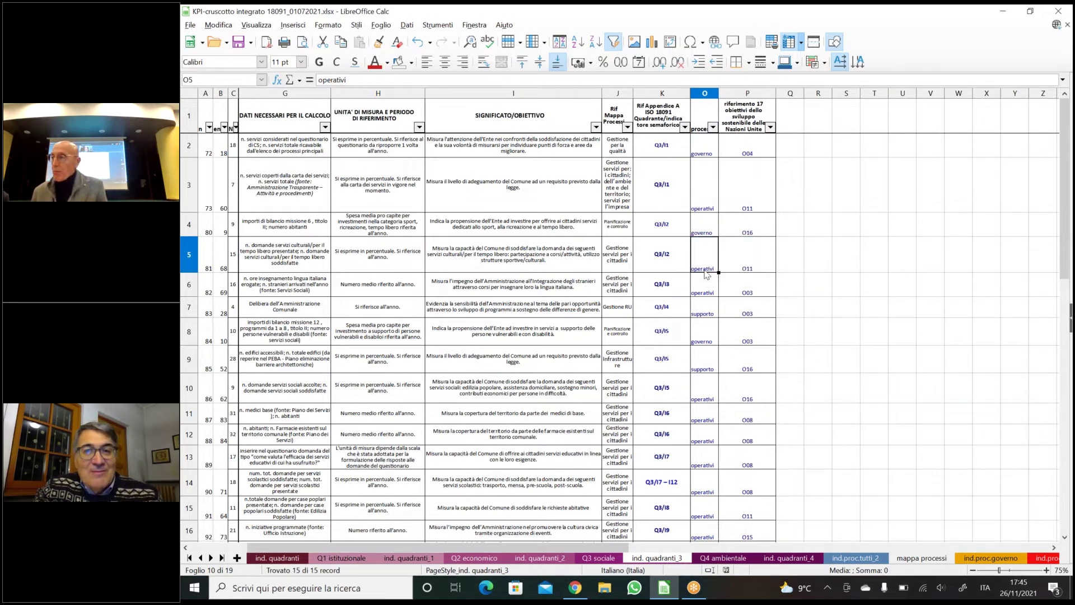
ctrl+click(705, 270)
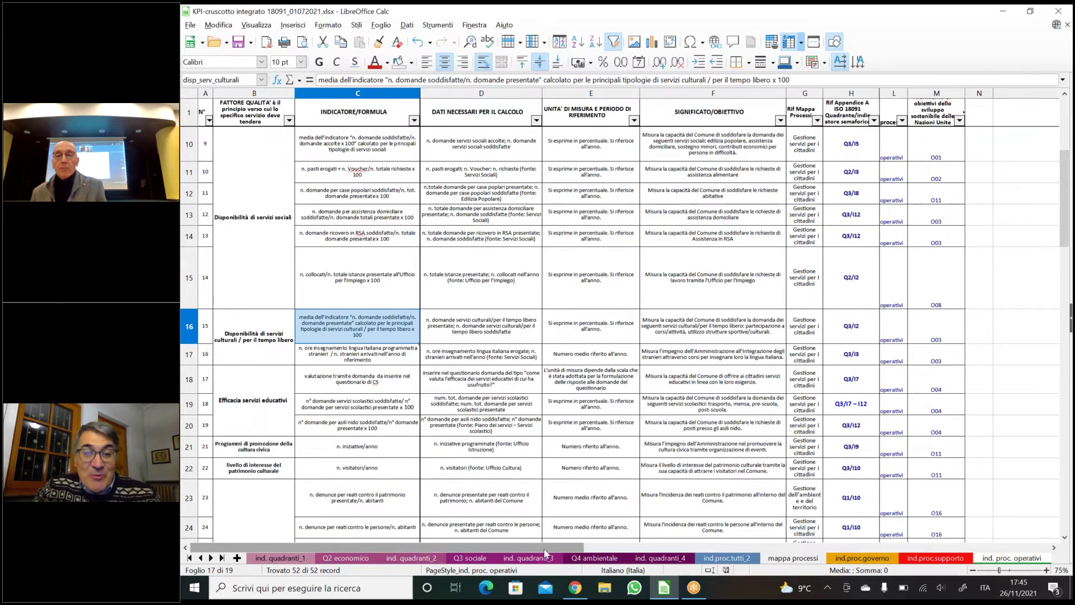
- Follow the O03 sustainable development goal link of indicator 15 to its goal in the Indicatori ONU sheet
drag(590, 545, 623, 540)
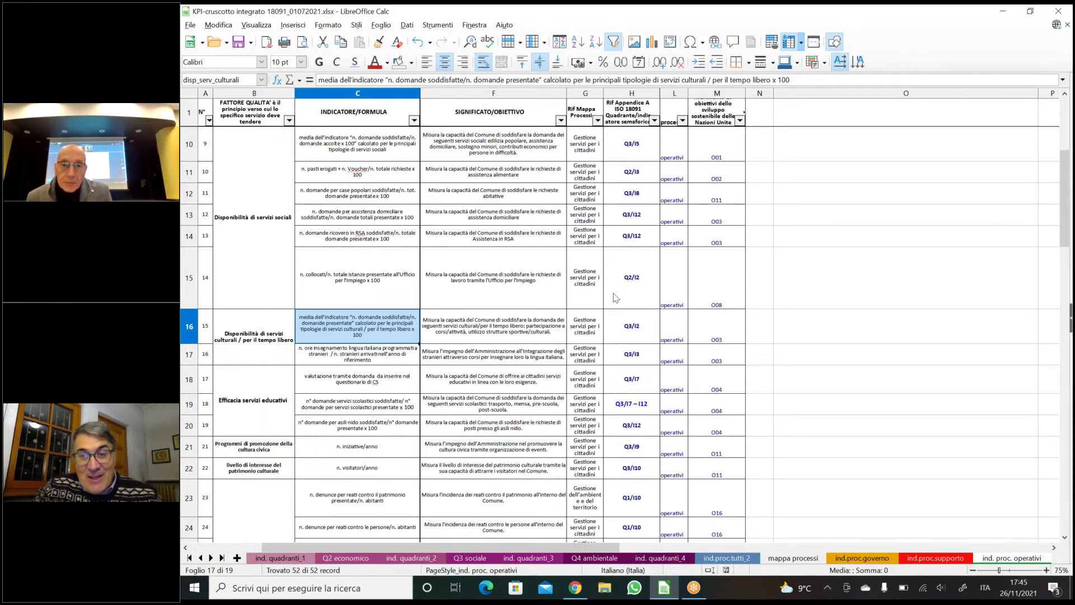
ctrl+click(716, 340)
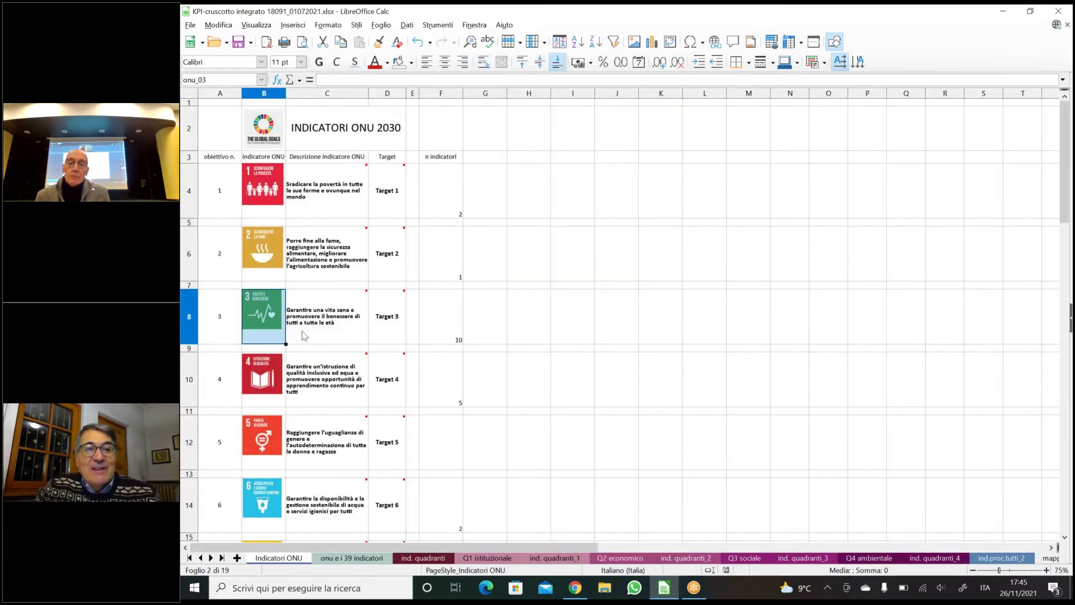
mouse_move(305, 336)
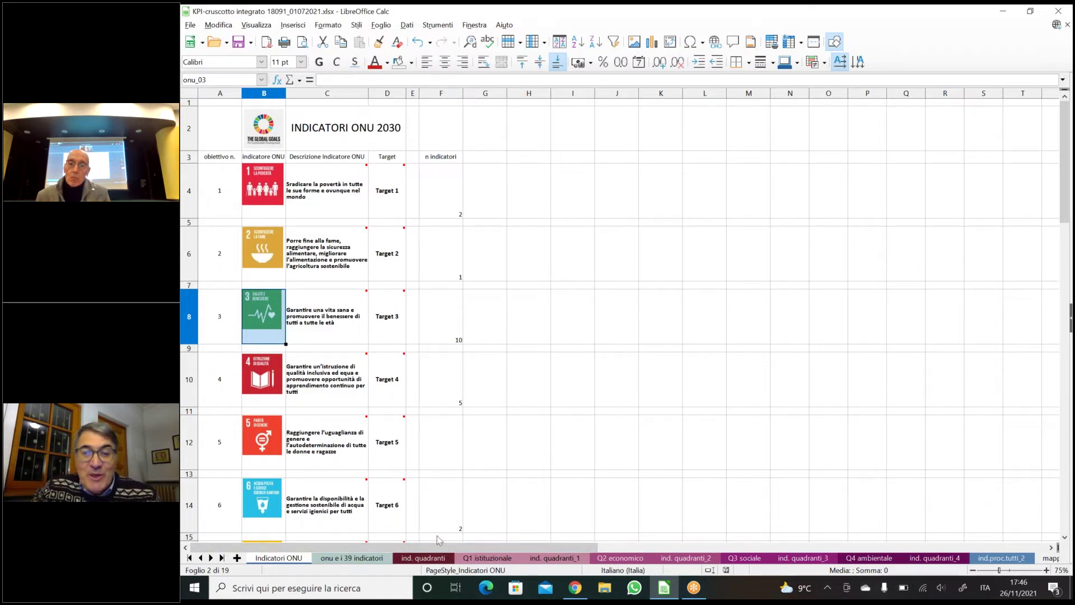
- Return to the ind.proc.supporto sheet and examine its indicators from the first row, including the quadrant and UN goal reference columns
click(212, 558)
click(211, 558)
click(211, 558)
click(211, 558)
click(211, 557)
click(211, 558)
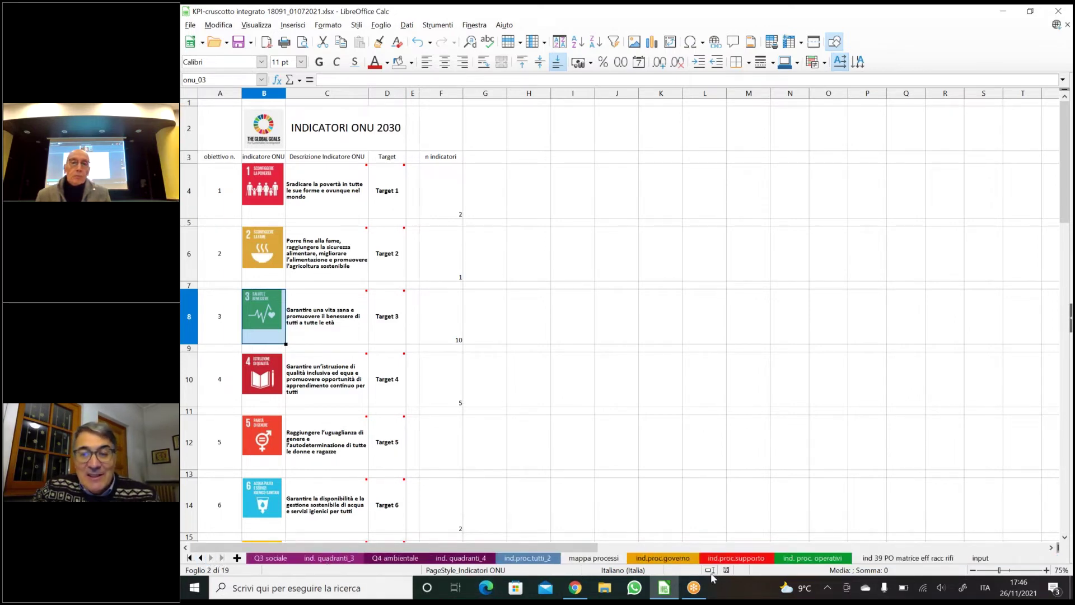
click(720, 560)
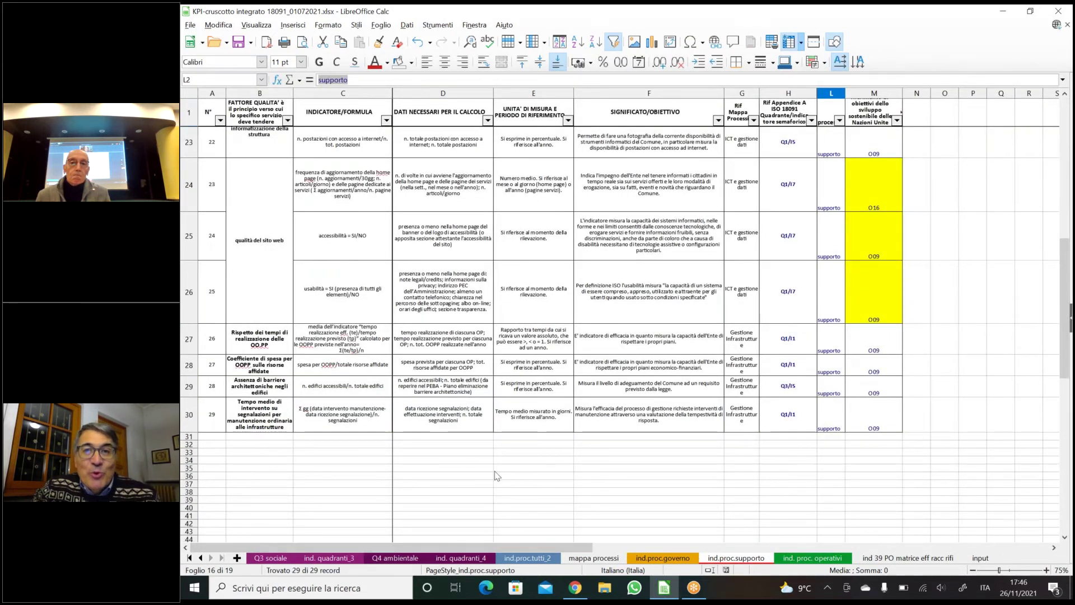
scroll(495, 476, up, 7)
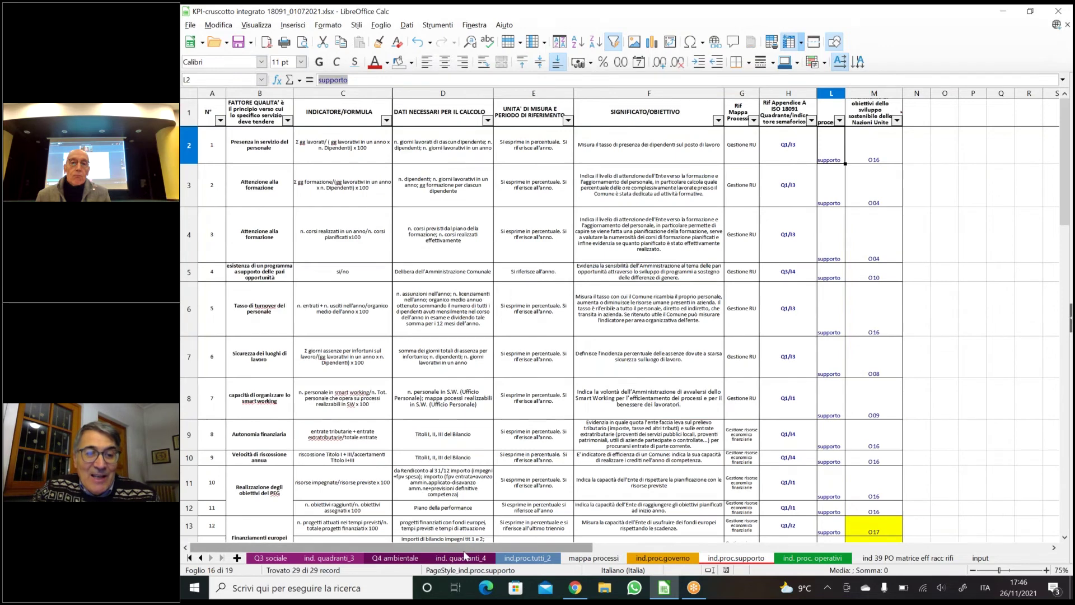
drag(526, 549, 574, 549)
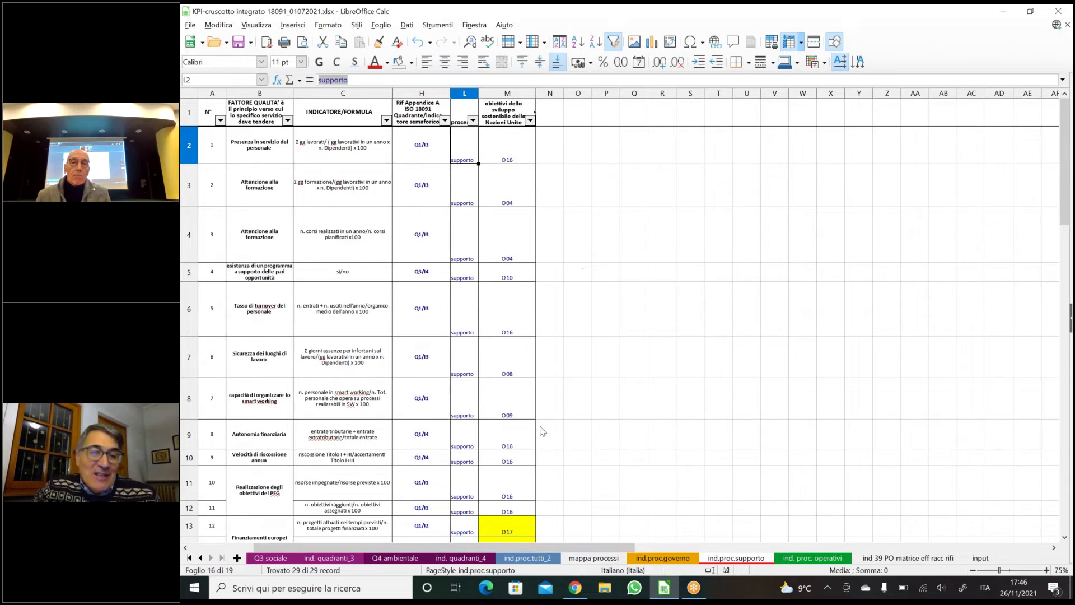
drag(535, 543, 470, 541)
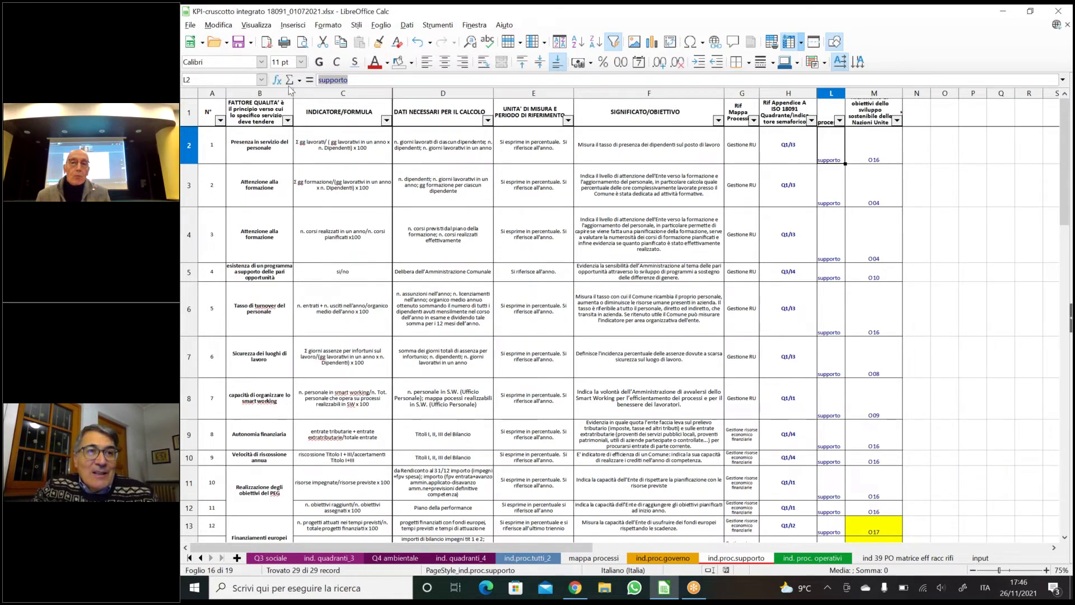
- Browse the workbook's list of named ranges from the onu entries to the progetti and residui entries, then close it
click(261, 80)
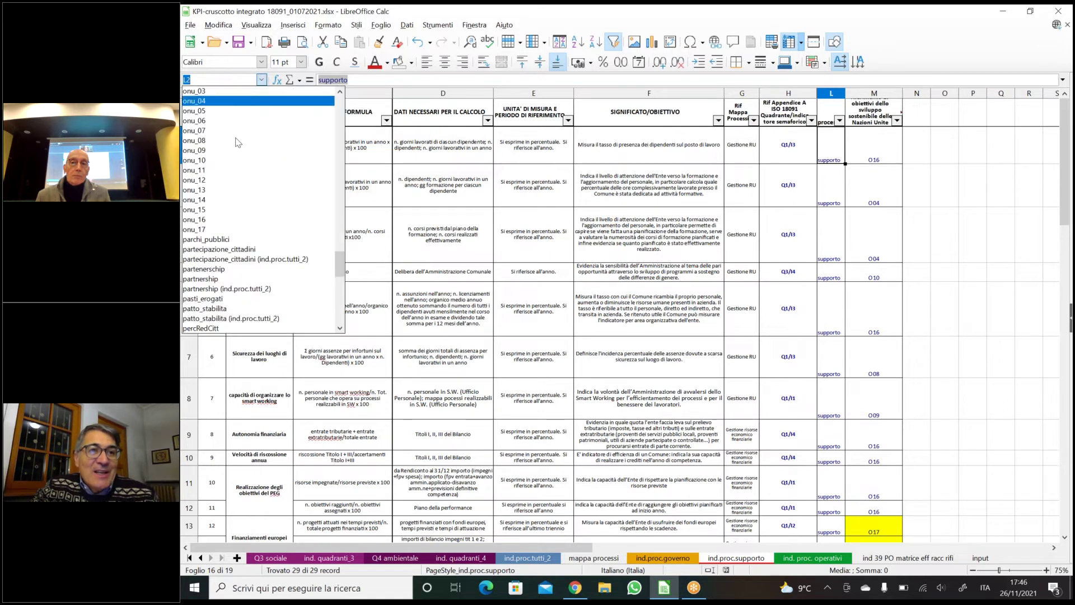
scroll(232, 256, down, 3)
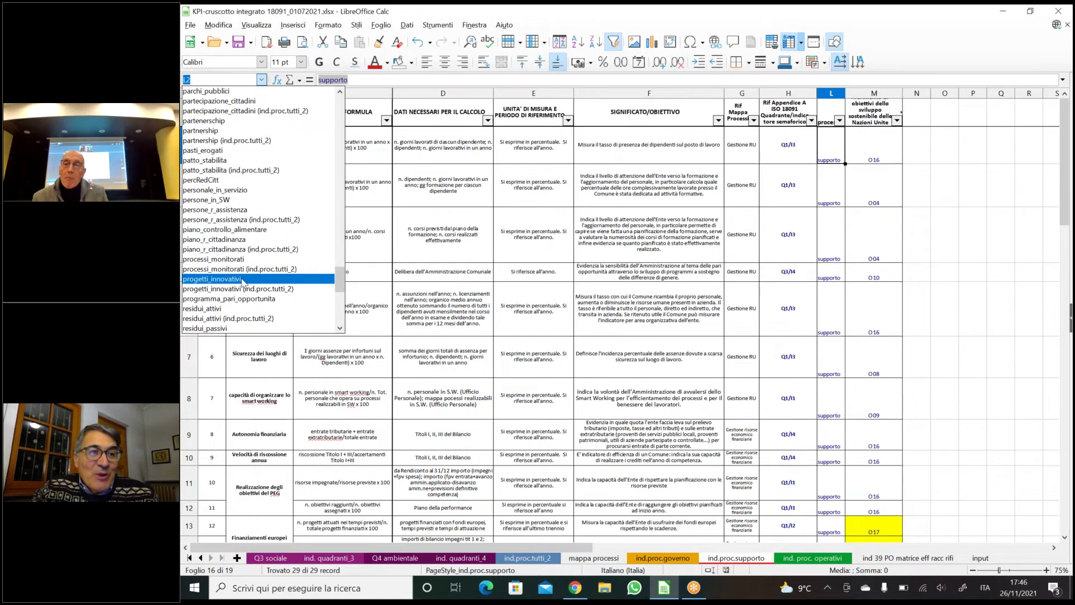
key(Escape)
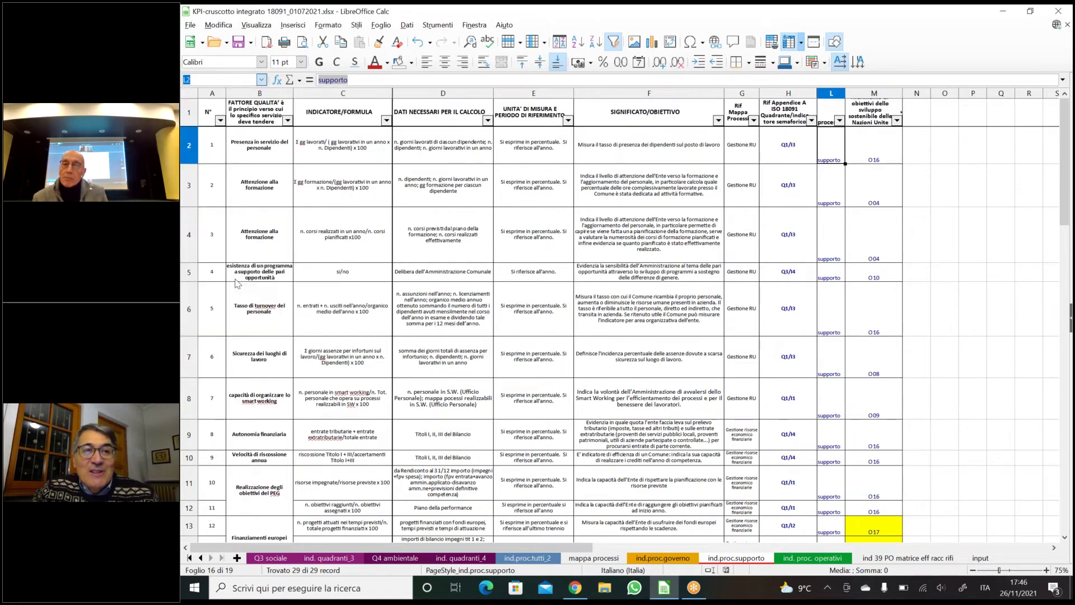